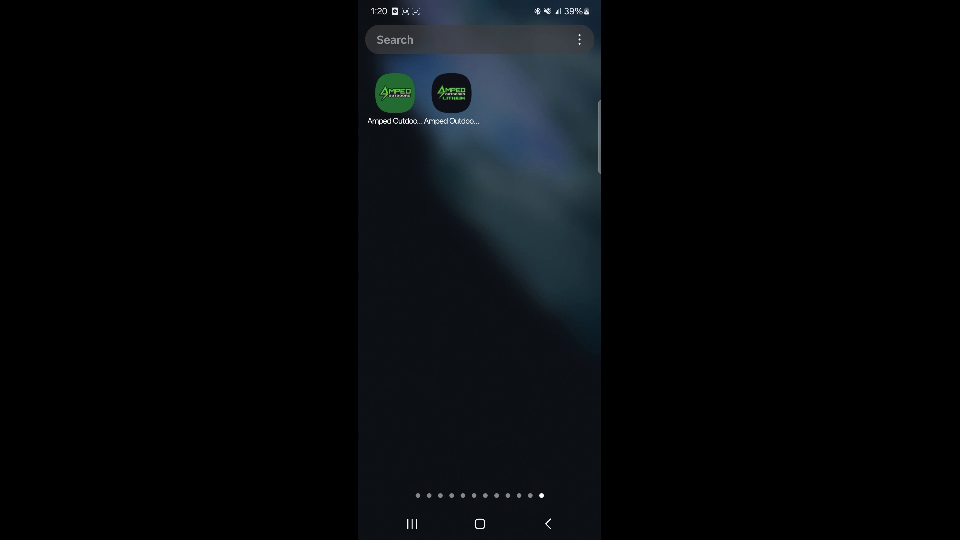
# Launch Amped Outdoors to see the list of nearby, unconnected batteries
pyautogui.click(451, 93)
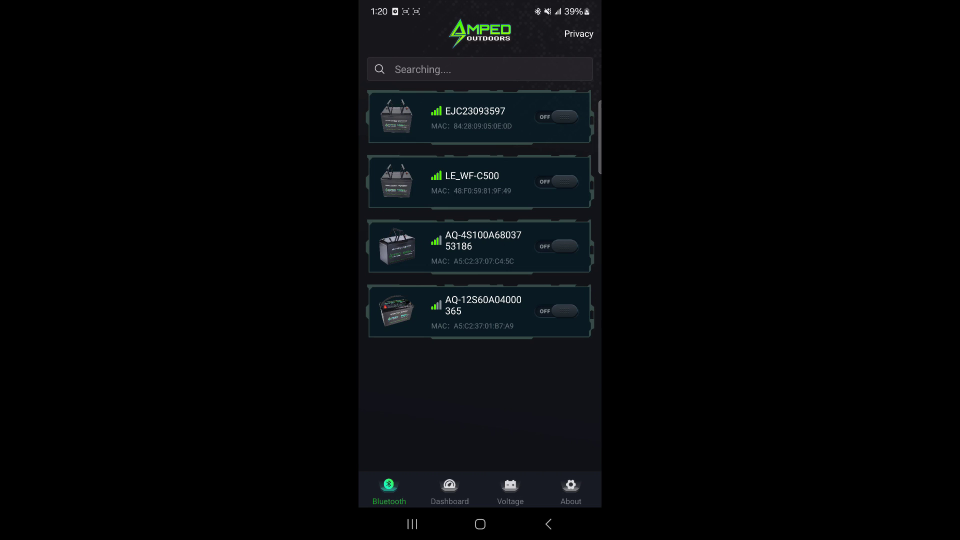
pyautogui.click(561, 241)
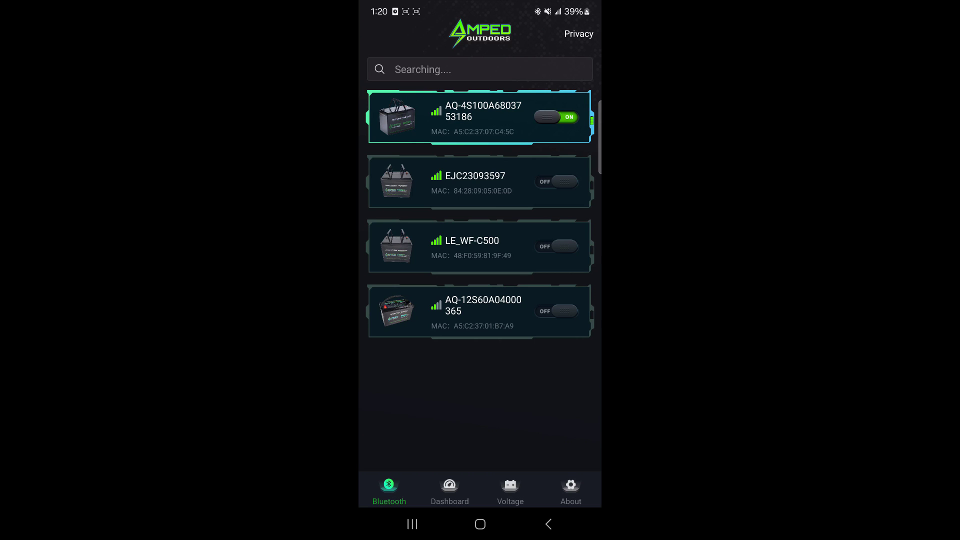
pyautogui.moveTo(487, 119); pyautogui.dragTo(406, 120)
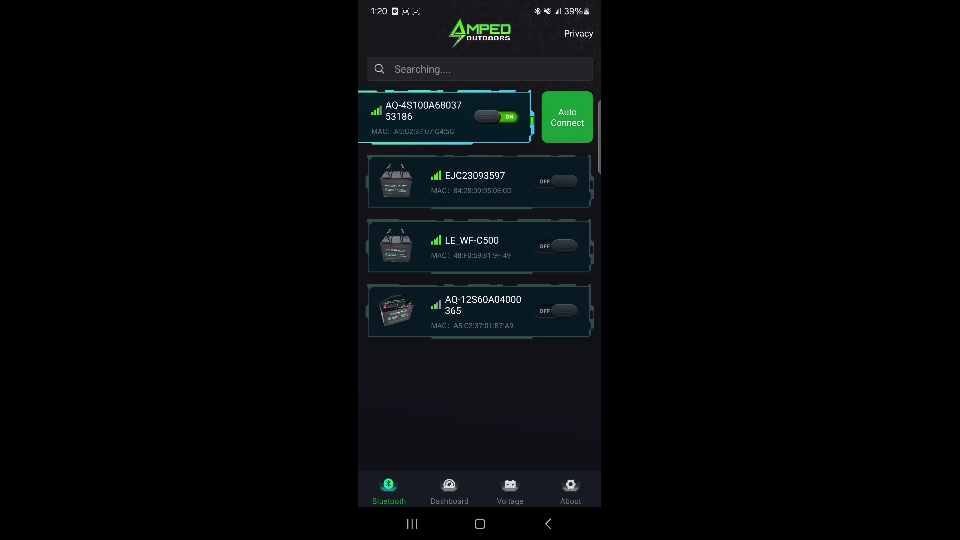
pyautogui.moveTo(420, 119); pyautogui.dragTo(510, 119)
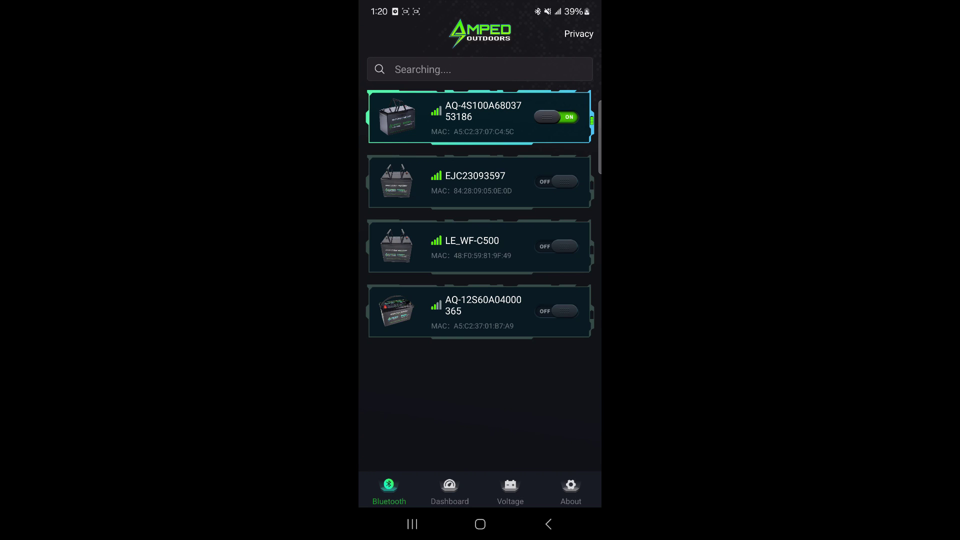
pyautogui.click(450, 489)
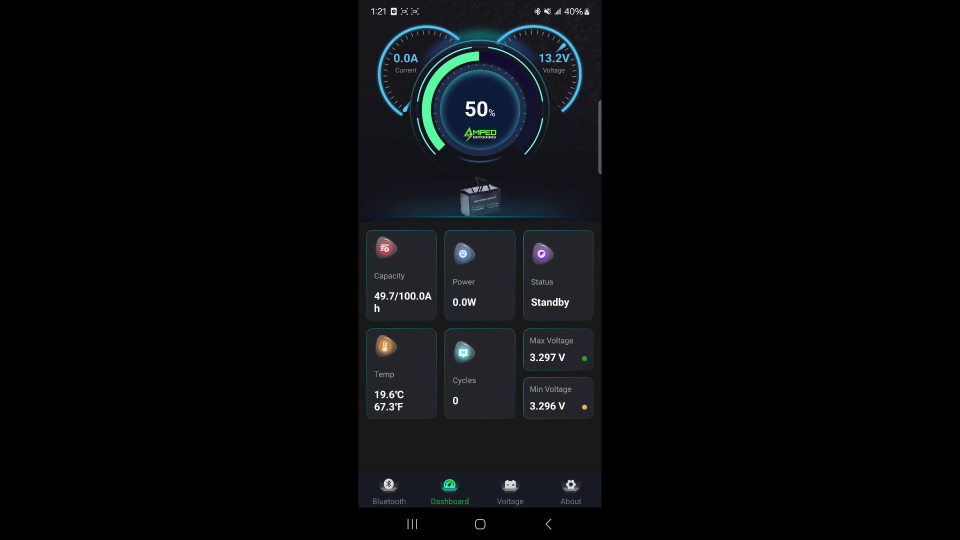
# Connect AQ-12S60A04000365 from the battery list and check its Auto Connect option
pyautogui.click(388, 492)
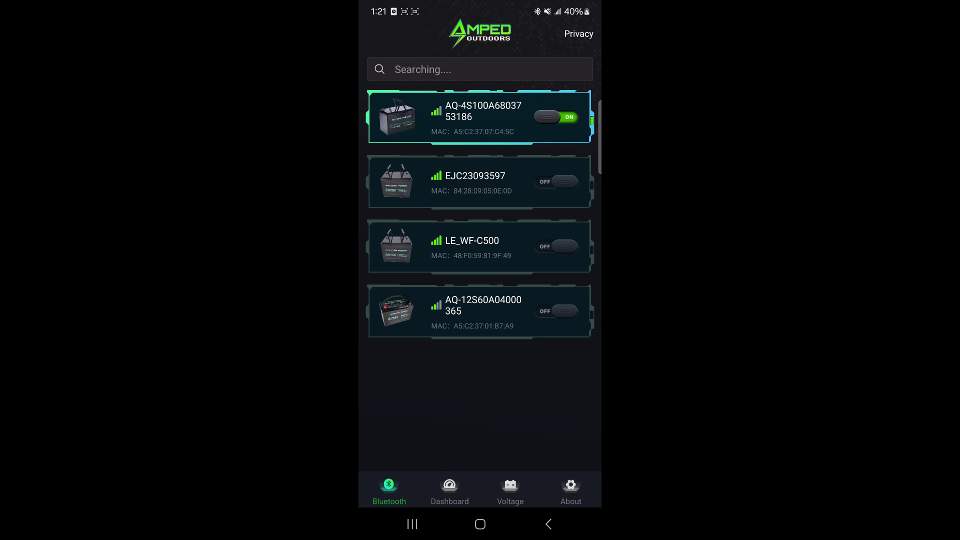
pyautogui.click(555, 310)
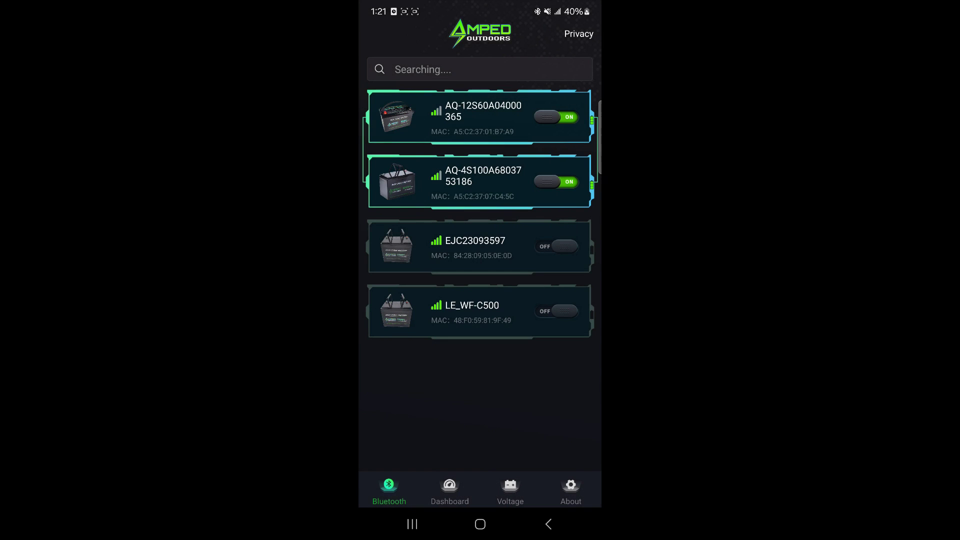
pyautogui.moveTo(491, 115); pyautogui.dragTo(411, 127)
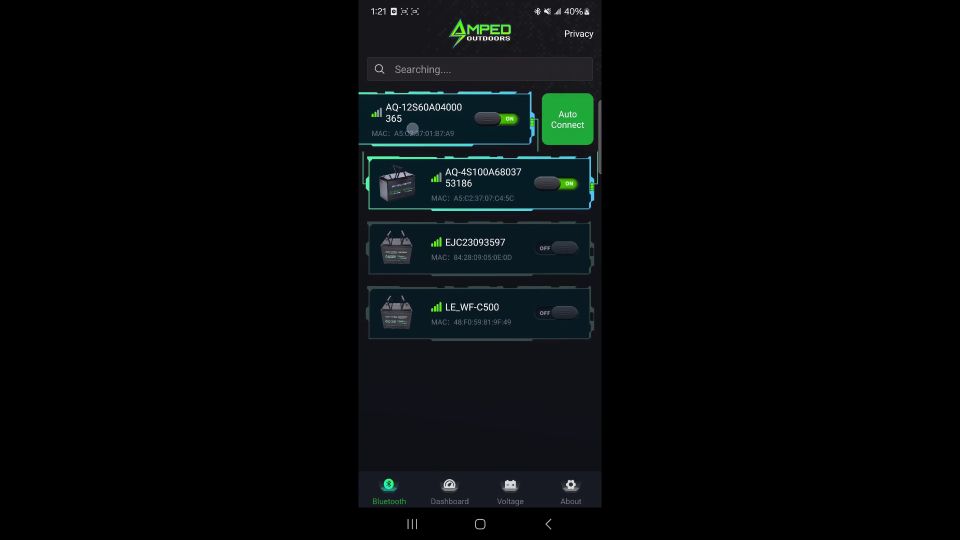
pyautogui.click(571, 115)
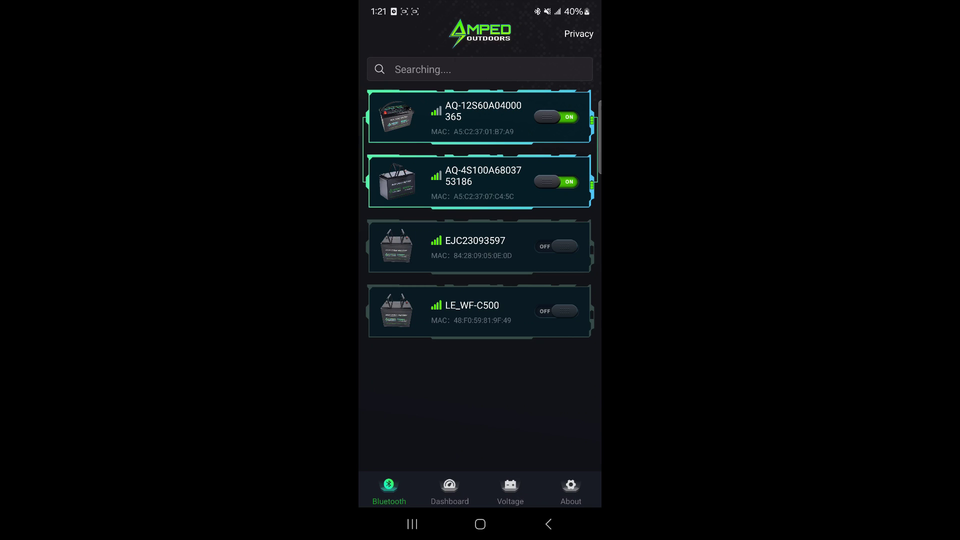
# On the dashboard, switch the main gauge between the 14% and 50% batteries
pyautogui.click(448, 489)
pyautogui.moveTo(586, 331); pyautogui.dragTo(593, 267)
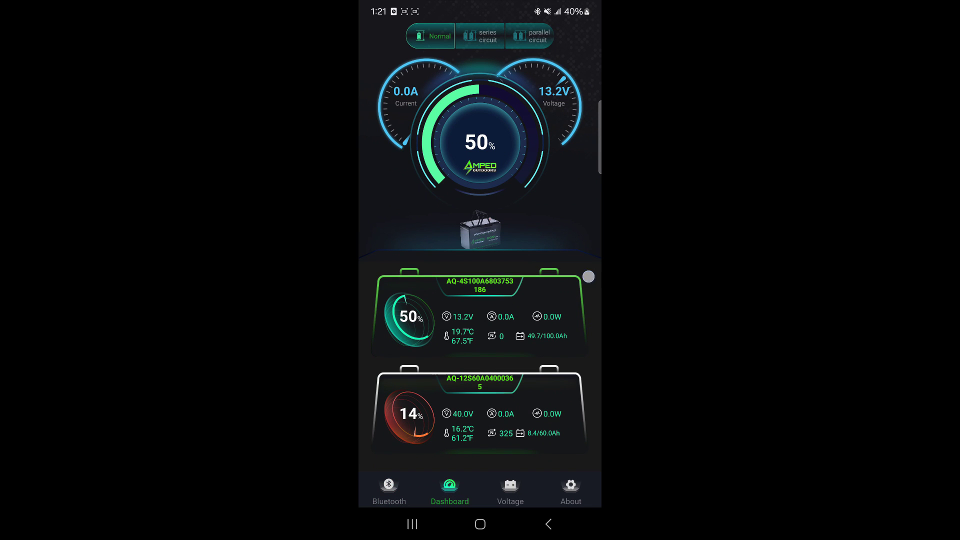
pyautogui.click(544, 408)
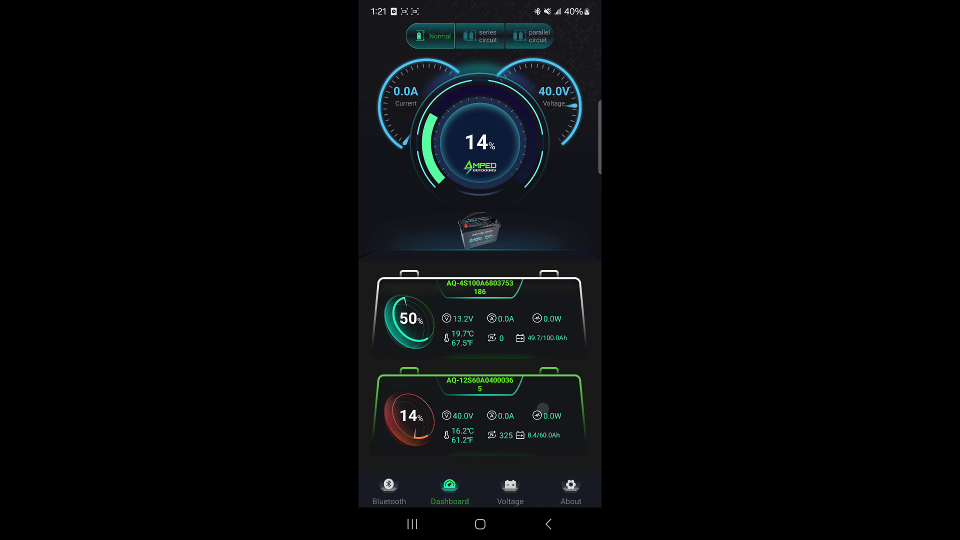
pyautogui.click(564, 308)
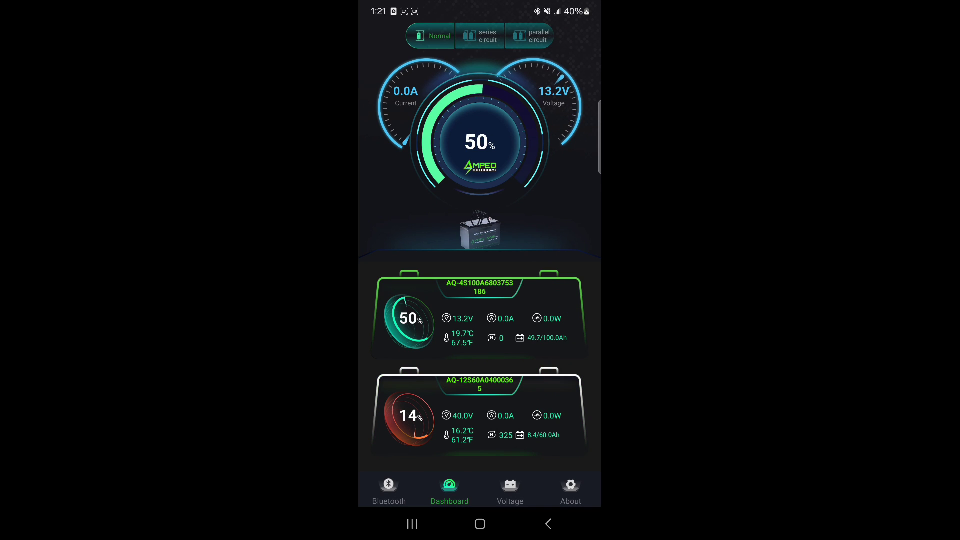
pyautogui.click(543, 417)
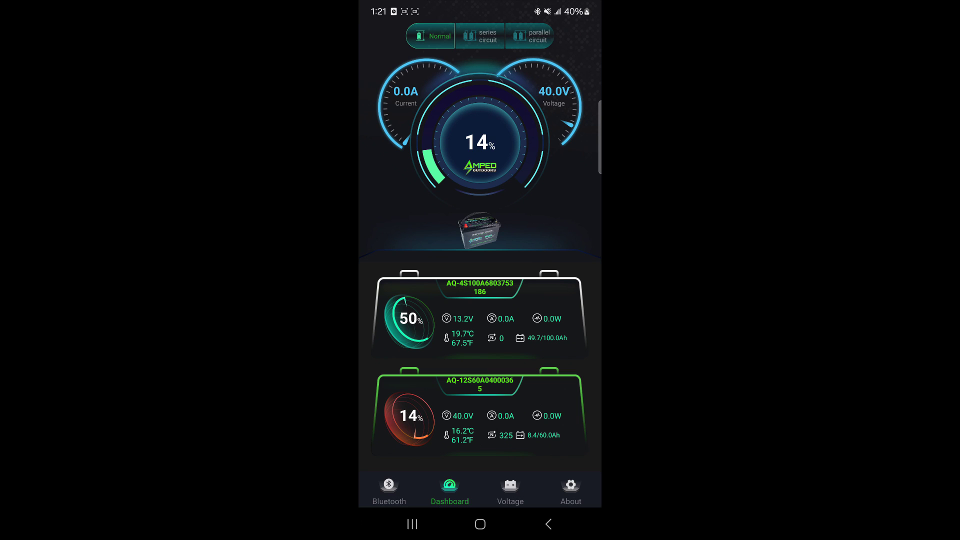
pyautogui.click(480, 311)
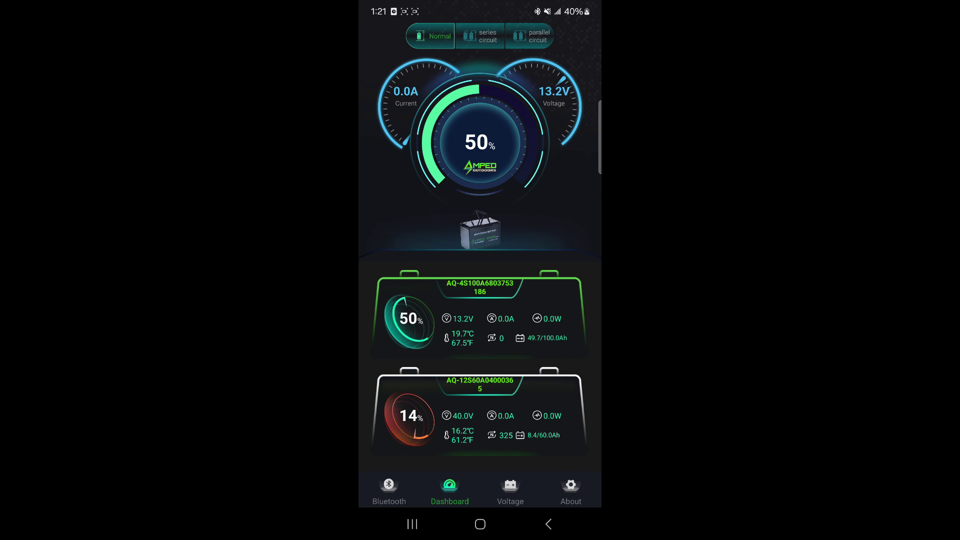
pyautogui.click(479, 286)
pyautogui.click(537, 259)
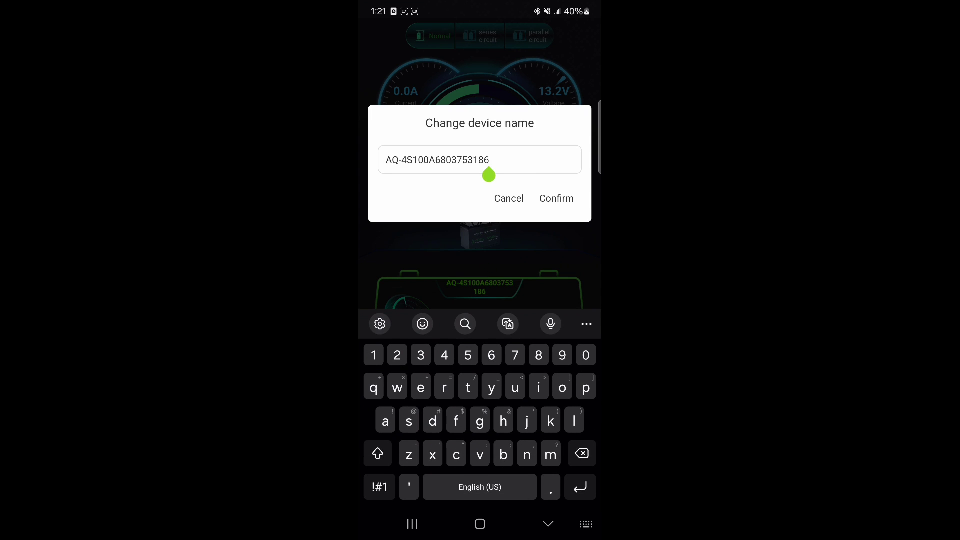
pyautogui.press('BackSpace')
pyautogui.press('BackSpace')
pyautogui.press('BackSpace')
pyautogui.press('BackSpace')
pyautogui.press('BackSpace')
pyautogui.press('BackSpace')
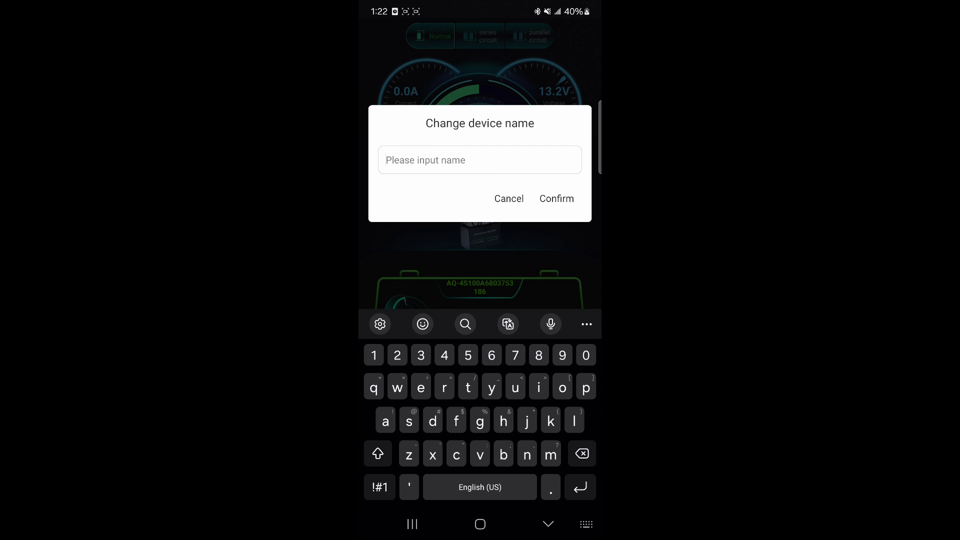
pyautogui.write('A')
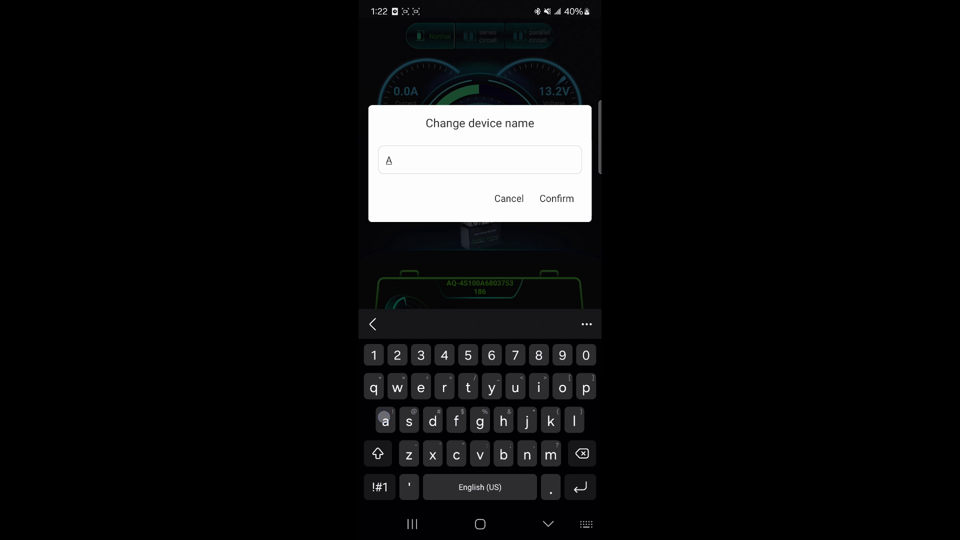
pyautogui.write('mped')
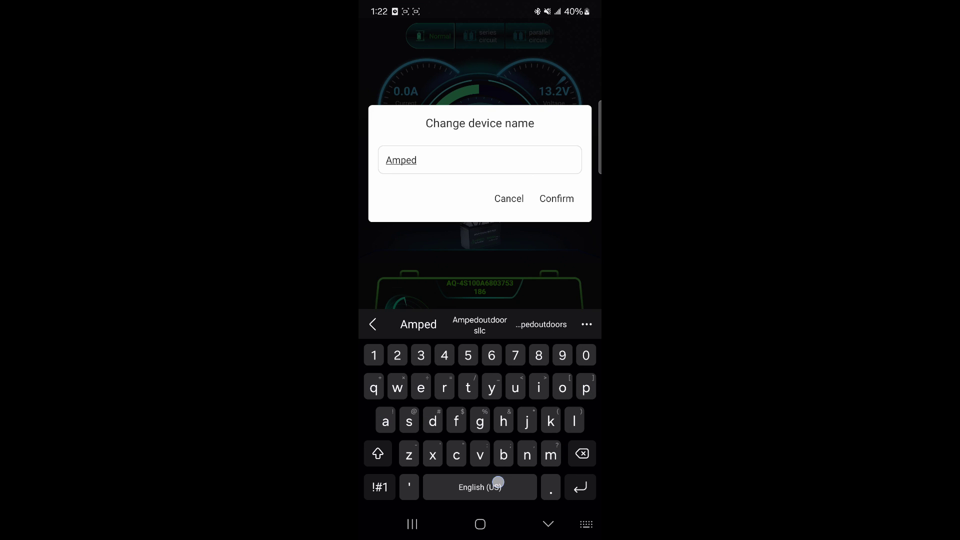
pyautogui.write(' 100')
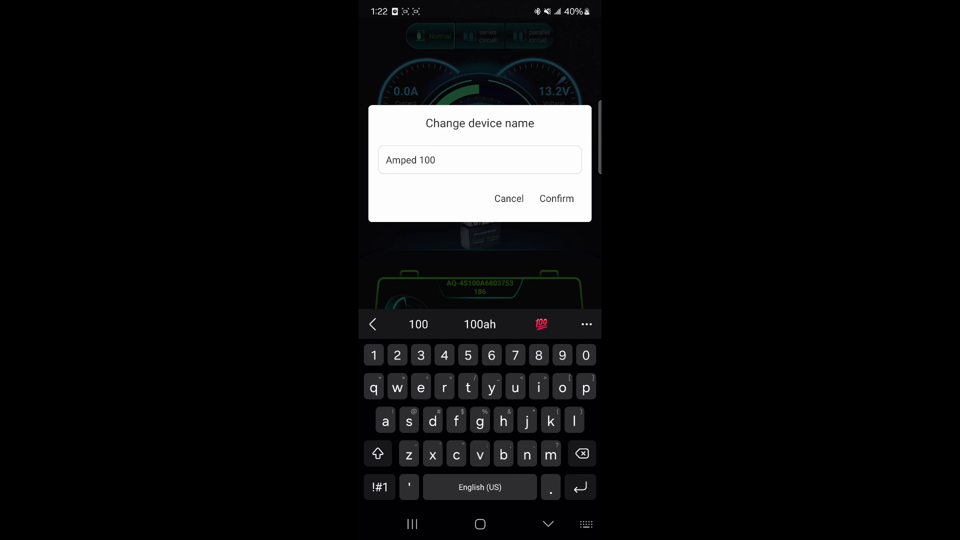
pyautogui.click(571, 201)
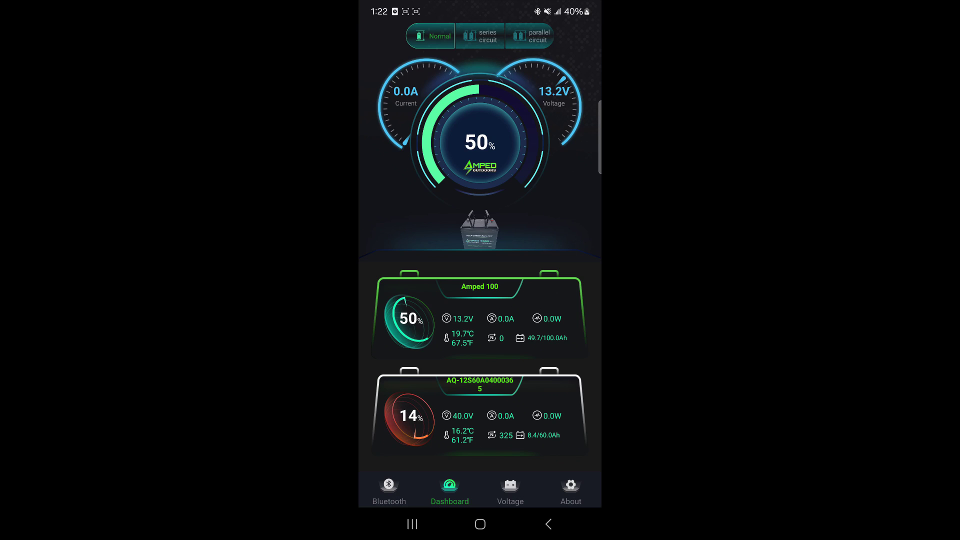
# View per-cell voltages for both batteries (about 3.296 V and 3.334 V), then the About page
pyautogui.click(510, 491)
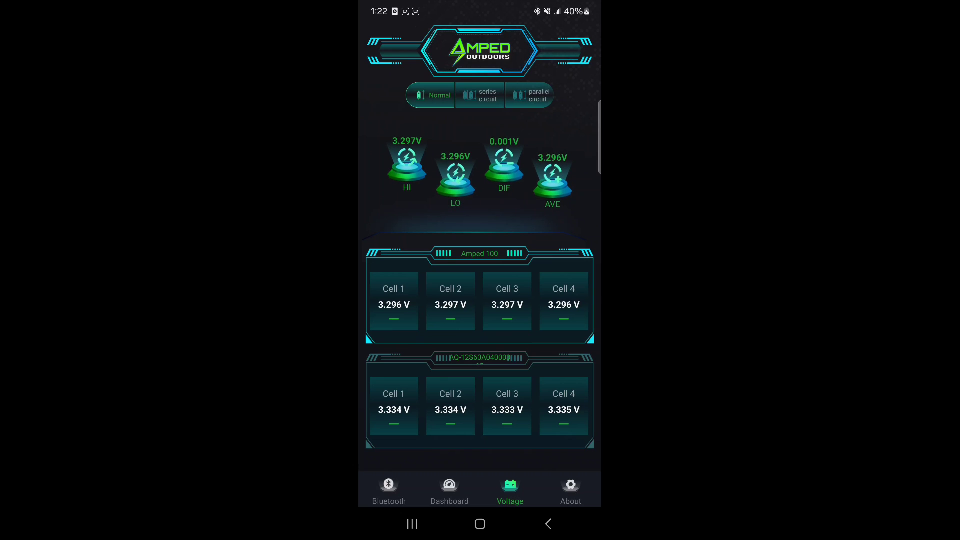
pyautogui.click(571, 491)
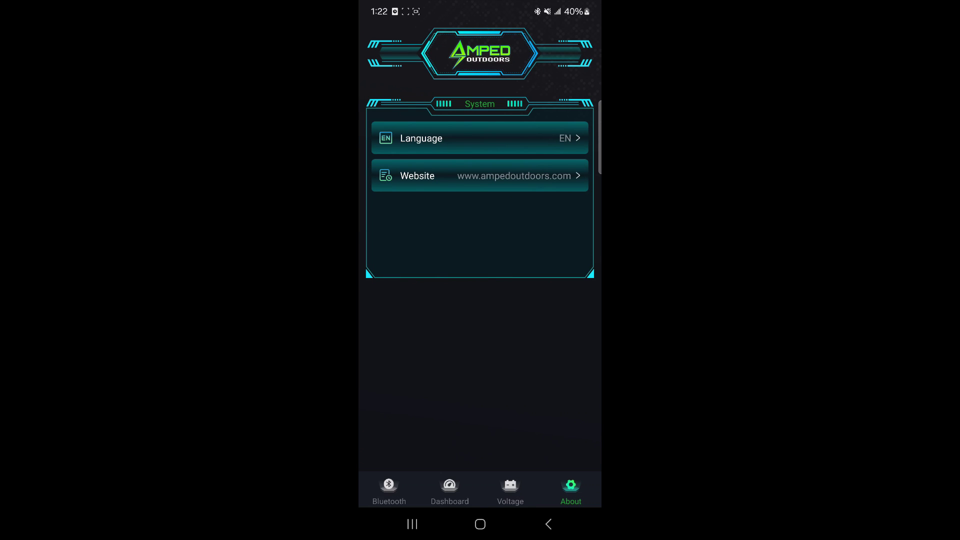
pyautogui.click(510, 492)
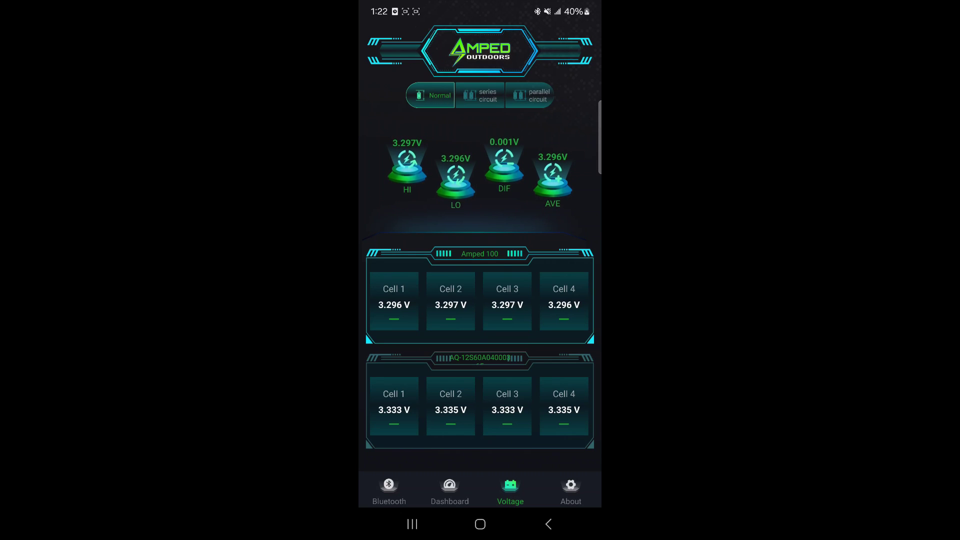
# Switch to series-circuit mode and view the combined 53.2 V on the dashboard
pyautogui.click(481, 96)
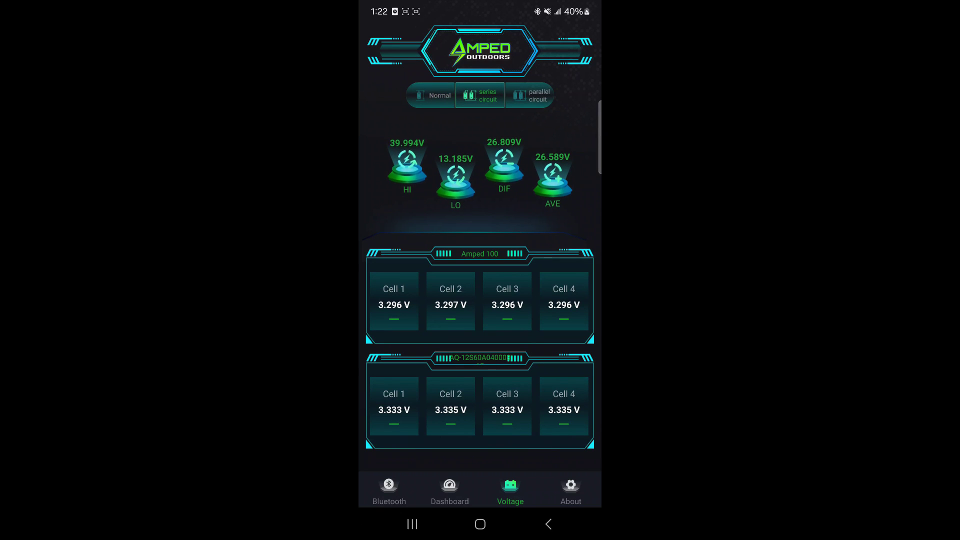
pyautogui.click(435, 96)
pyautogui.click(479, 96)
pyautogui.click(450, 492)
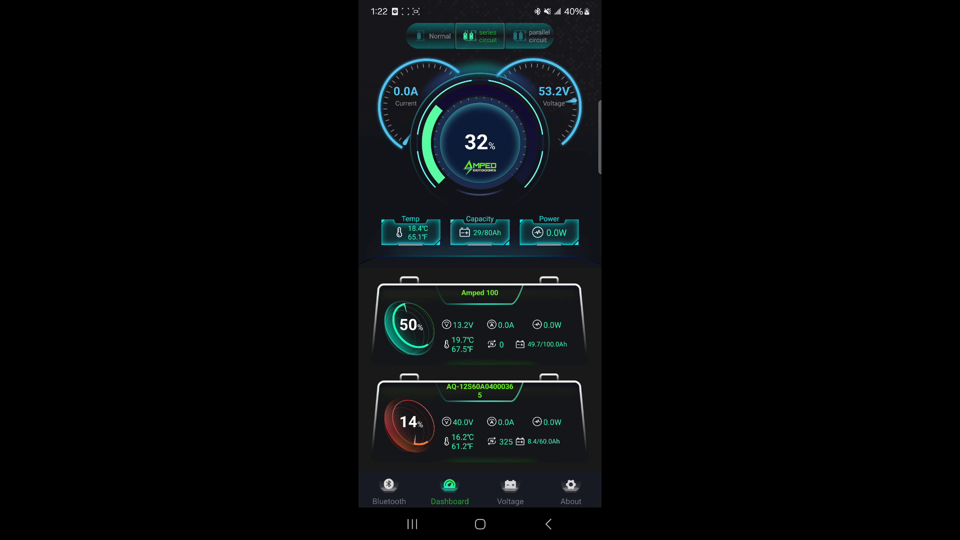
# Select parallel-circuit mode for a combined 26.6 V and 58/160 Ah
pyautogui.click(530, 36)
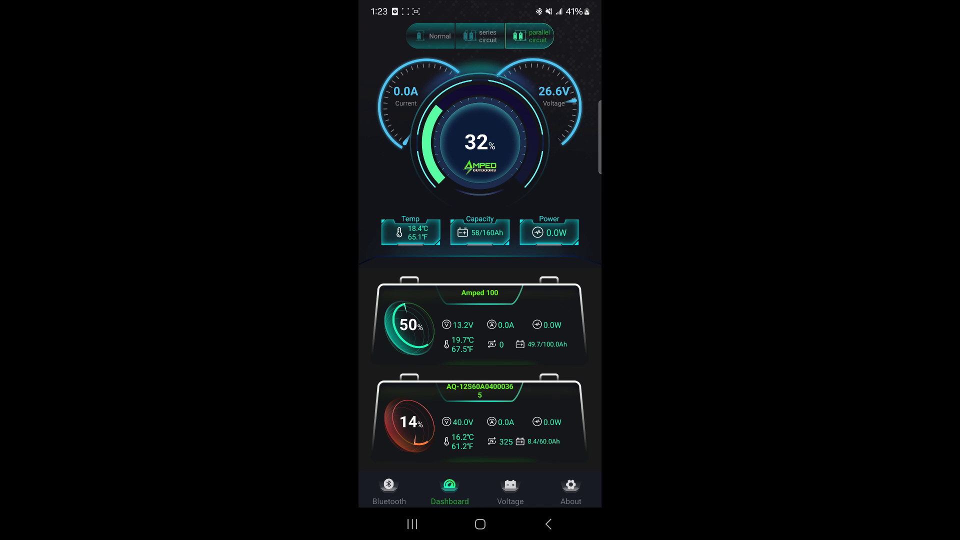
# Select Normal mode so the gauge shows Amped 100 alone at 50% and 13.2 V
pyautogui.click(479, 322)
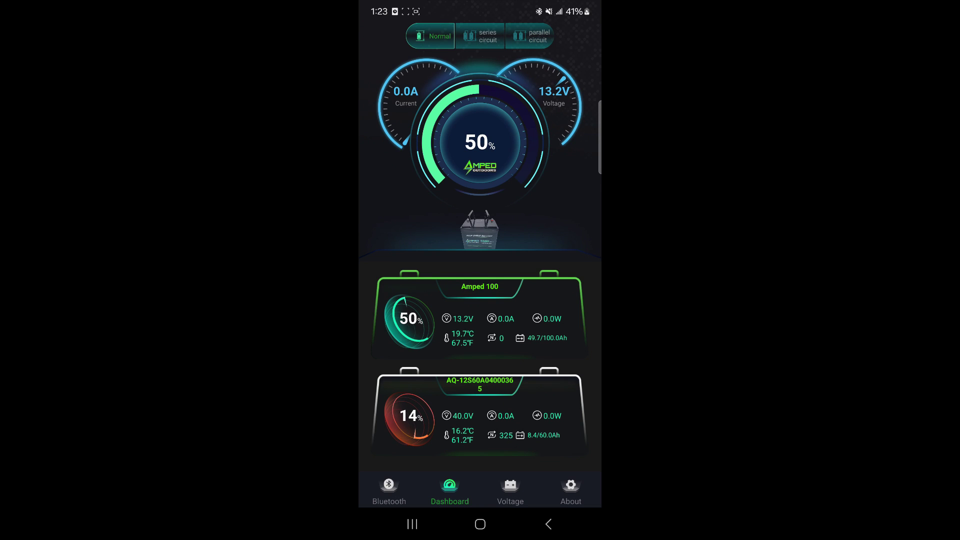